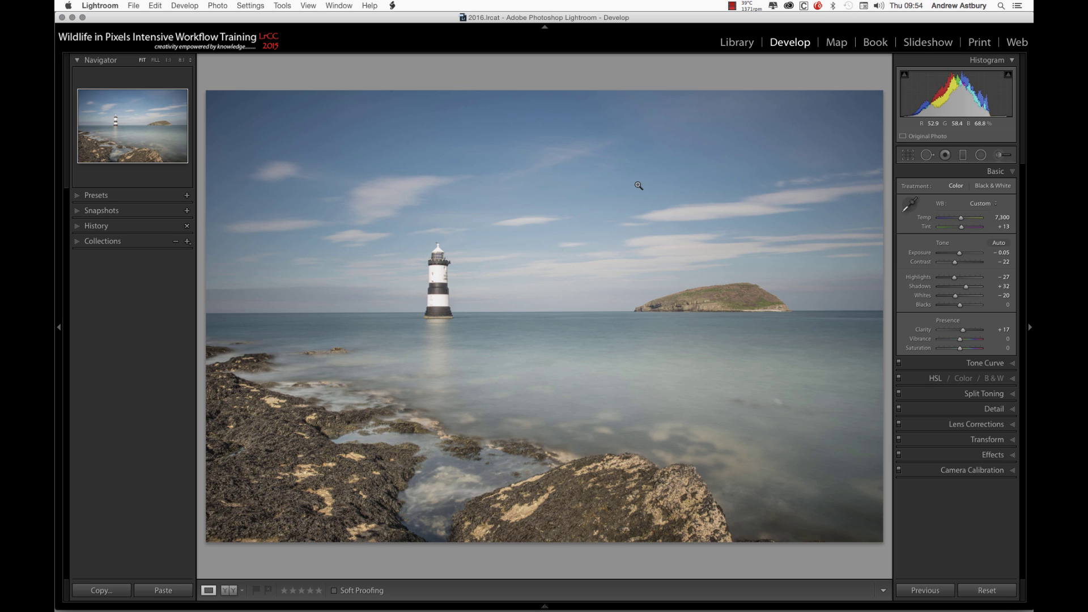
Step: Turn on Remove Chromatic Aberration and profile corrections using the Nikon AF-S NIKKOR 14-24mm f/2.8G ED profile
left_click(987, 424)
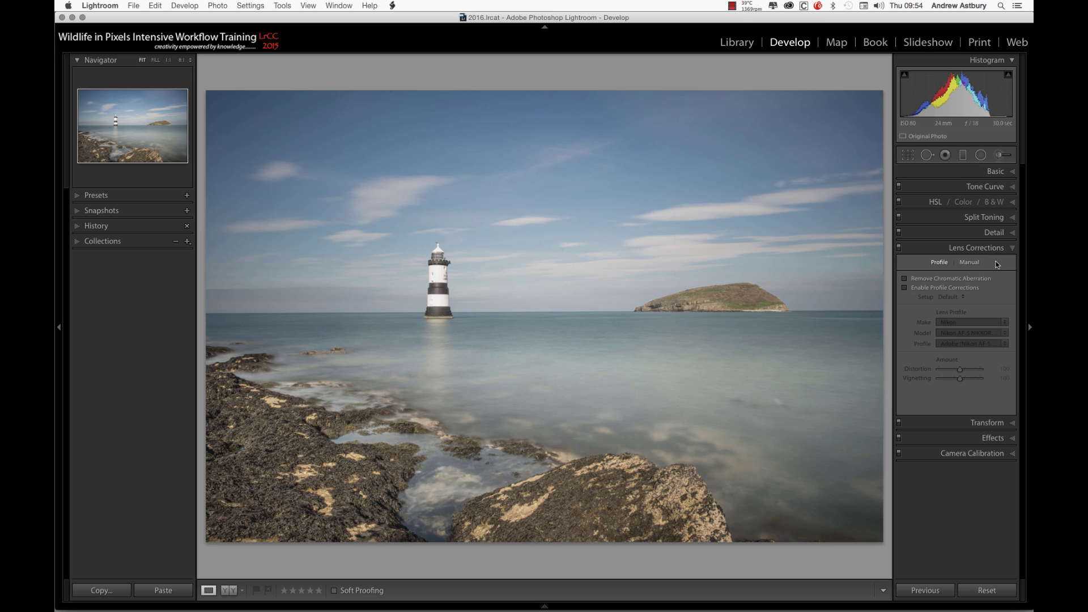
left_click(907, 280)
left_click(904, 288)
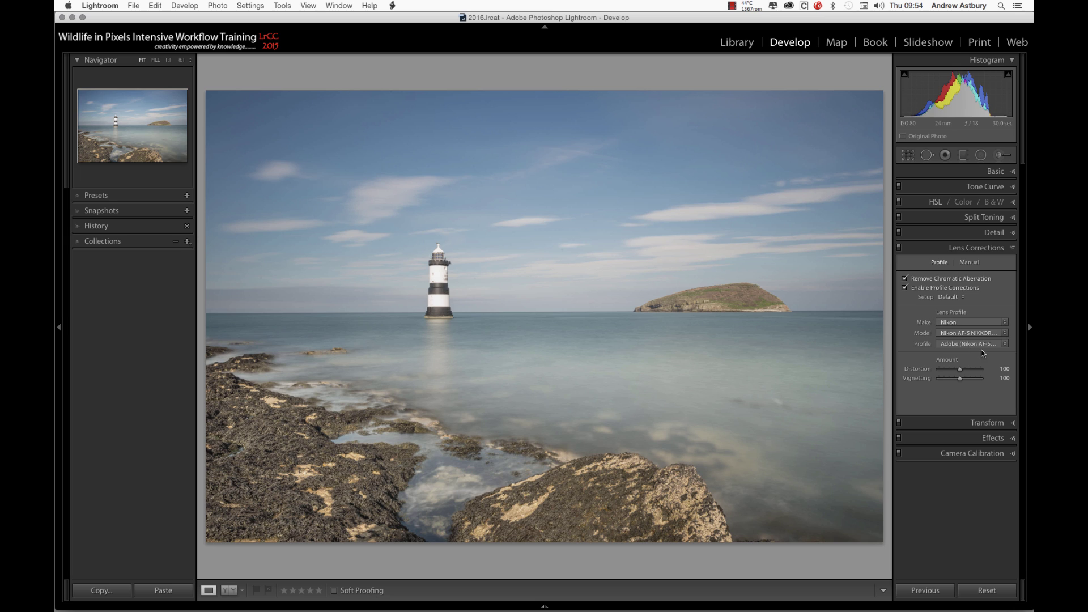
left_click(1006, 345)
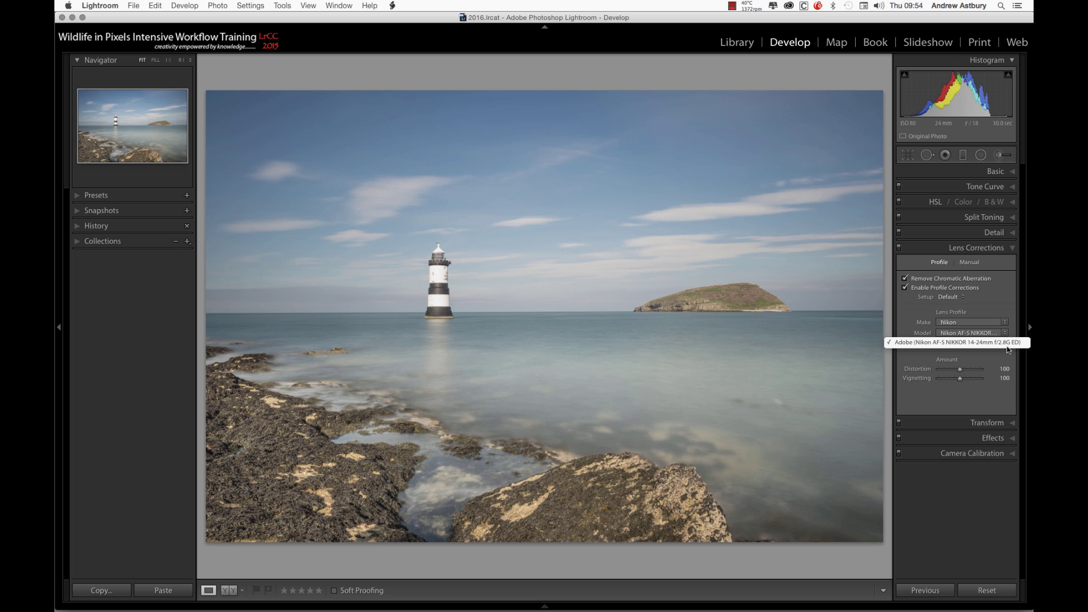
key("Escape")
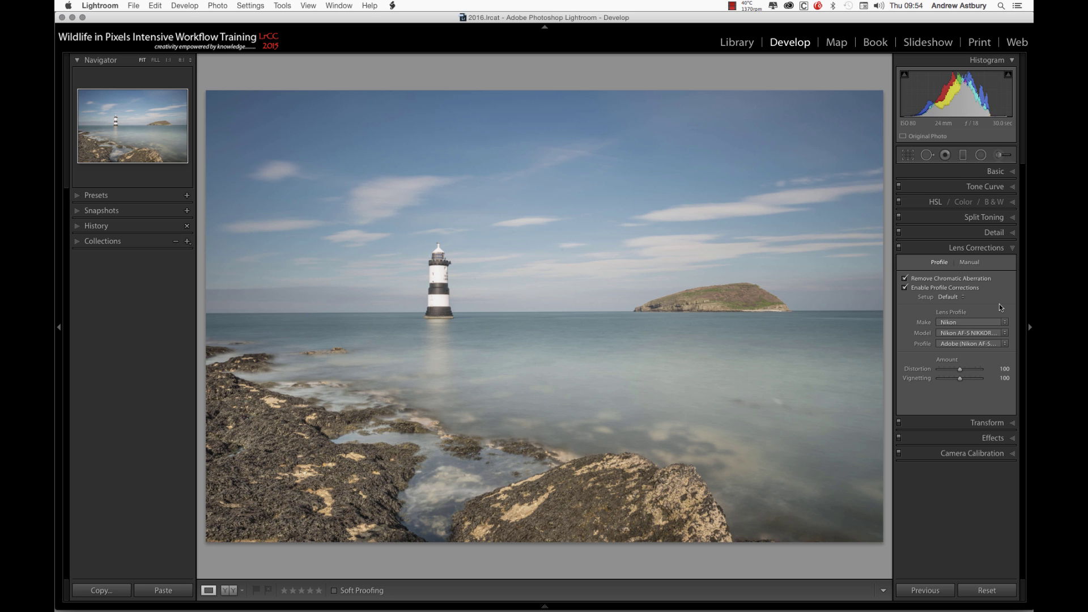
Step: Zoom the photo to 1:1 and pan so the lighthouse is framed
left_click(438, 261)
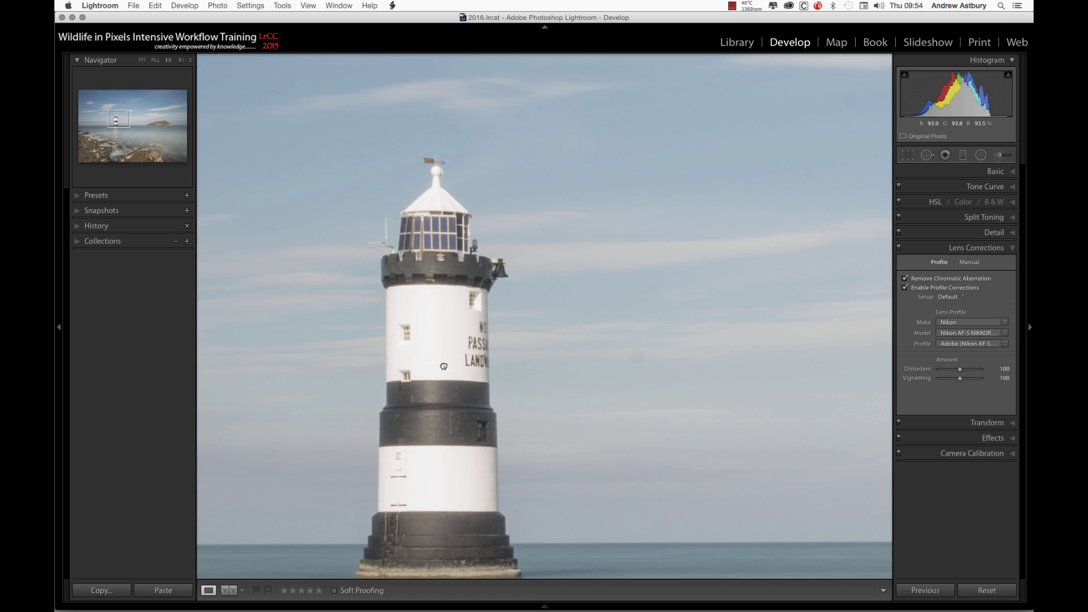
left_click_drag(446, 364, 477, 306)
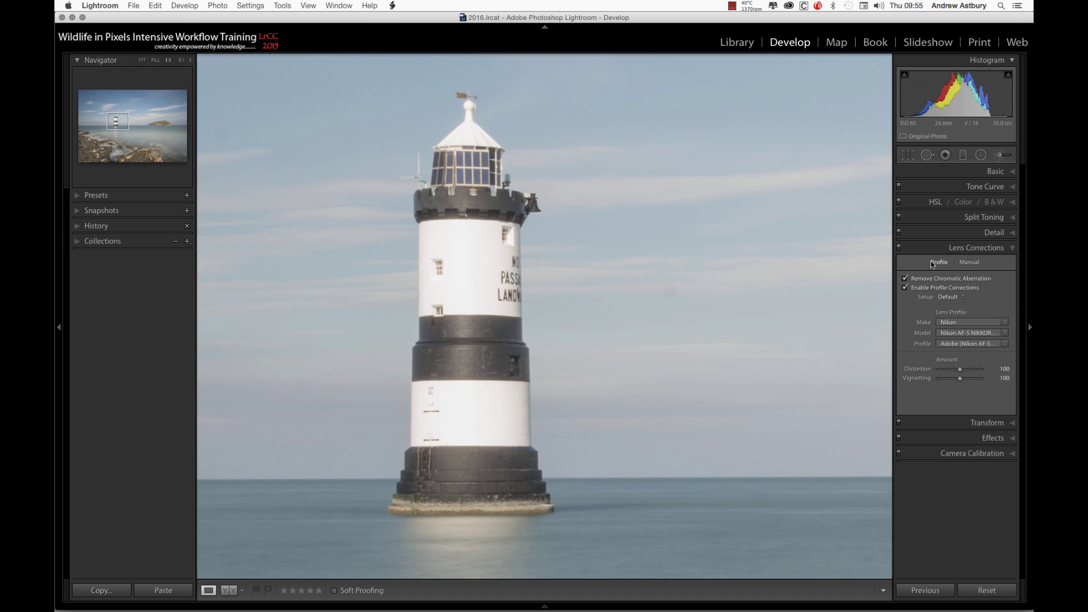
Step: Try the Manual Distortion slider, reset it to 0, and expand the Transform panel
left_click(967, 266)
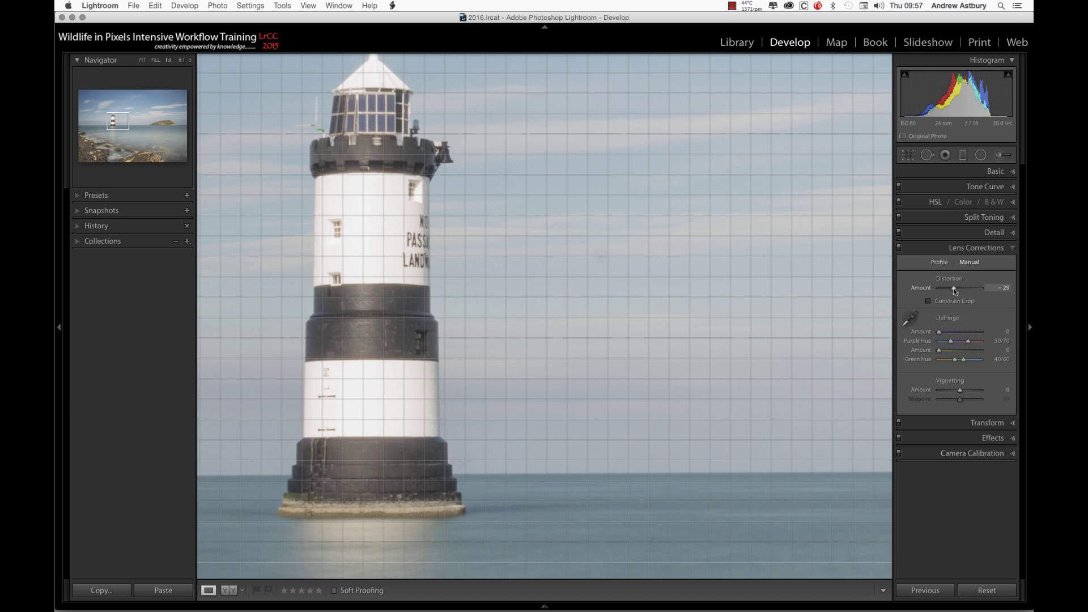
left_click_drag(953, 288, 959, 290)
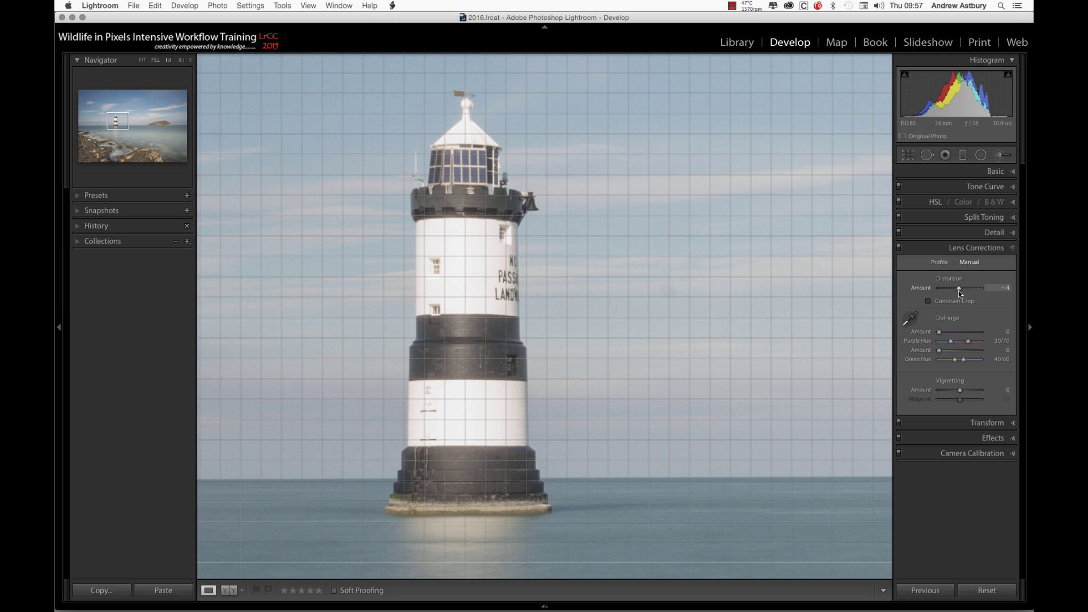
left_click_drag(926, 288, 926, 286)
double_click(926, 287)
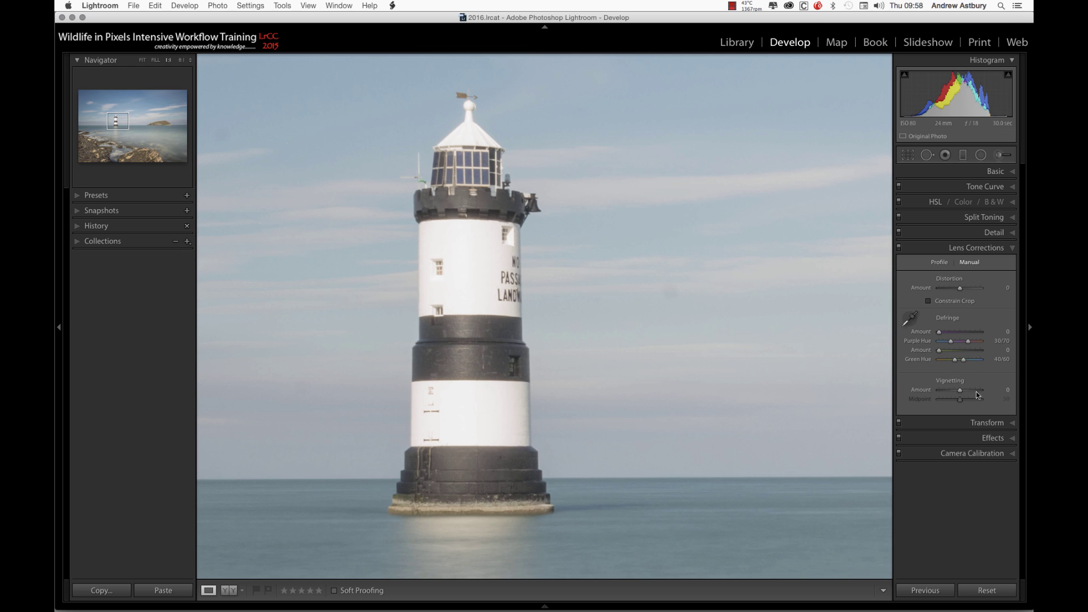
left_click(1006, 425)
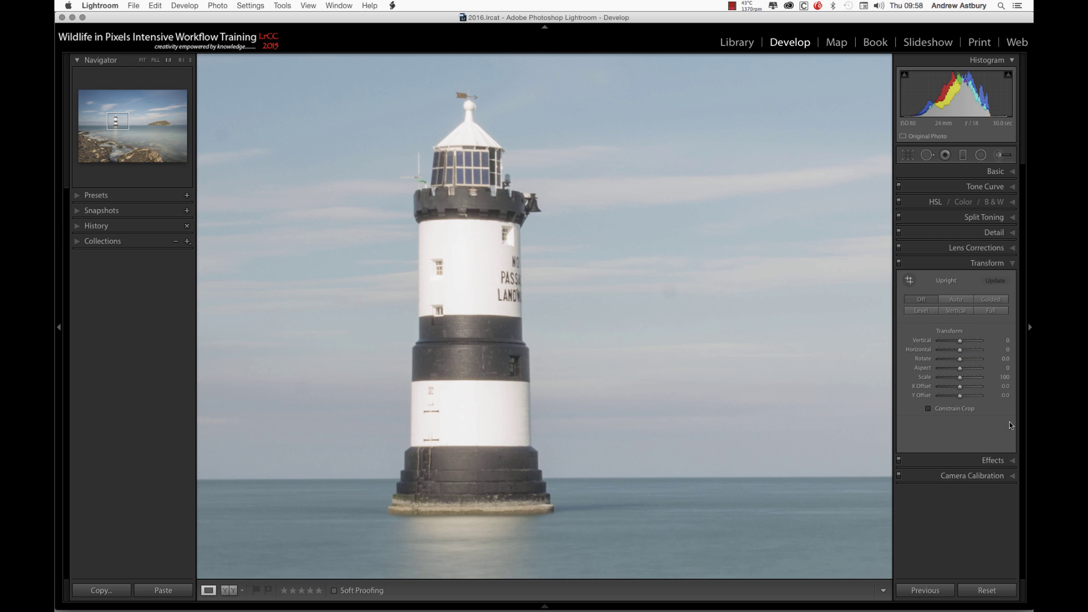
Step: Toggle the Guided Upright tool off and back on, ready to draw guides
left_click(993, 301)
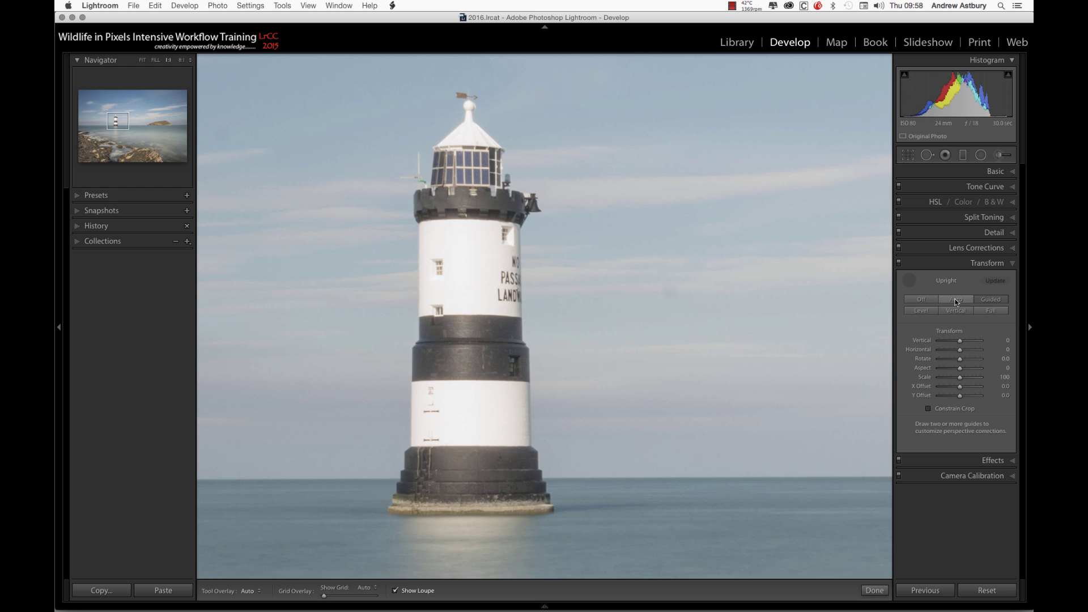
left_click(991, 301)
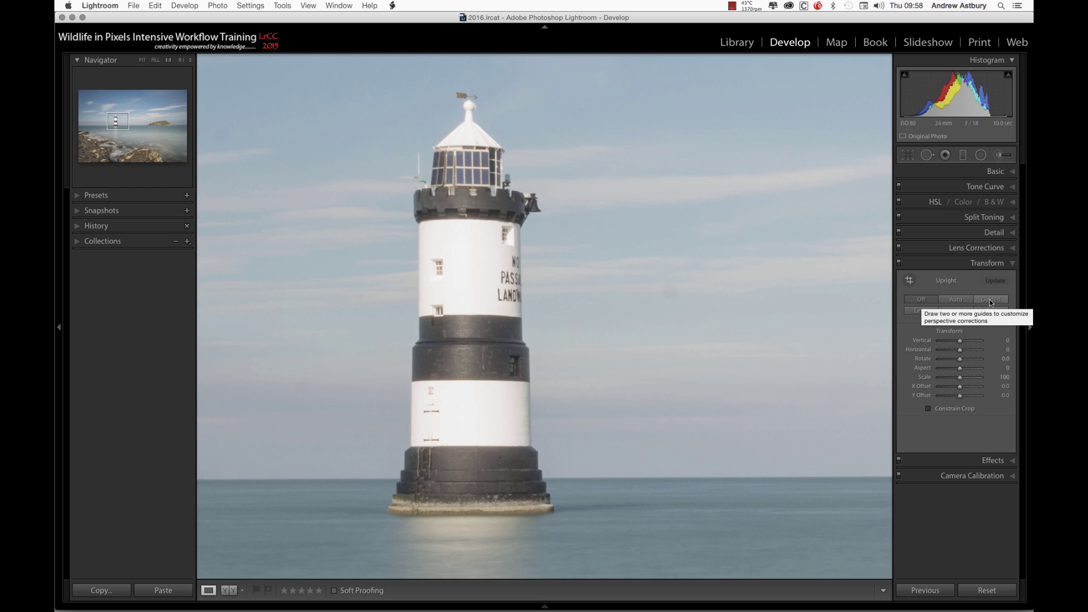
left_click(916, 287)
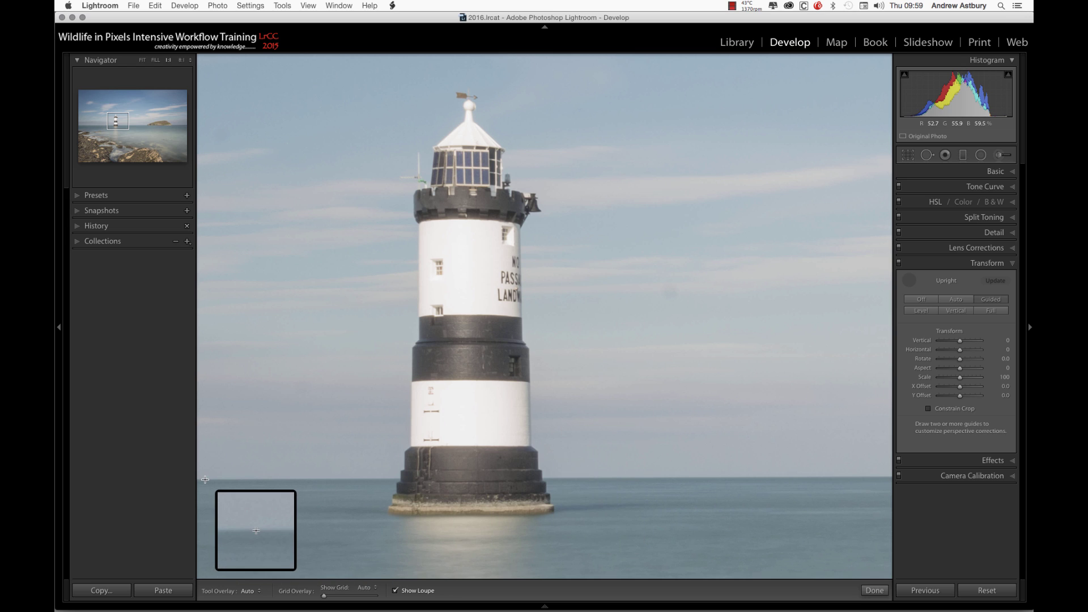
Step: Draw the first Upright guide along the sea horizon
left_click_drag(205, 479, 846, 477)
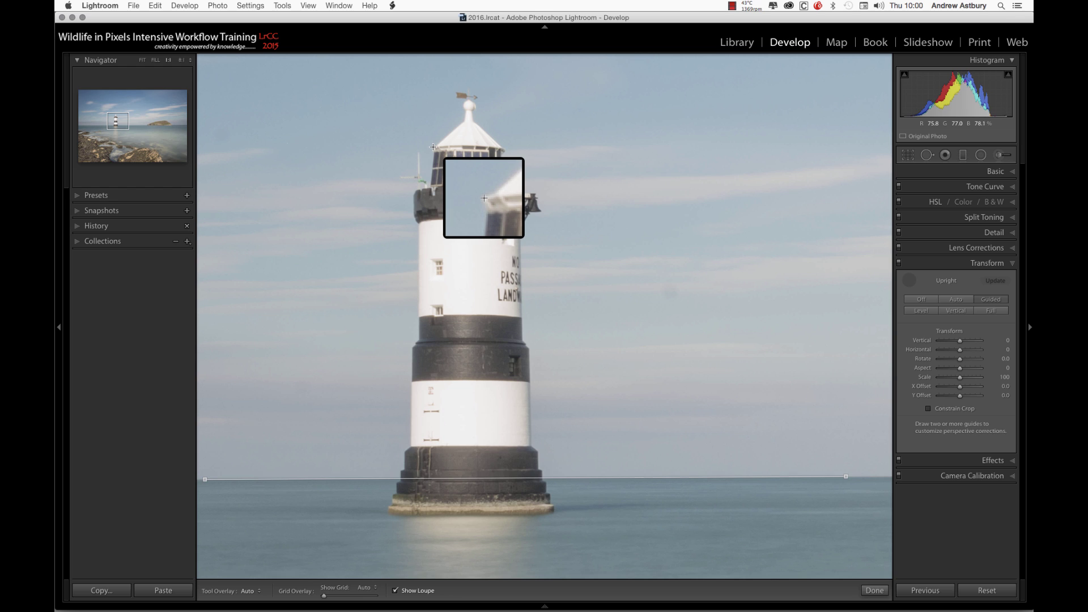
Step: Draw a second guide across the lighthouse roof, refine its right end, and recentre the view
left_click_drag(433, 147, 504, 150)
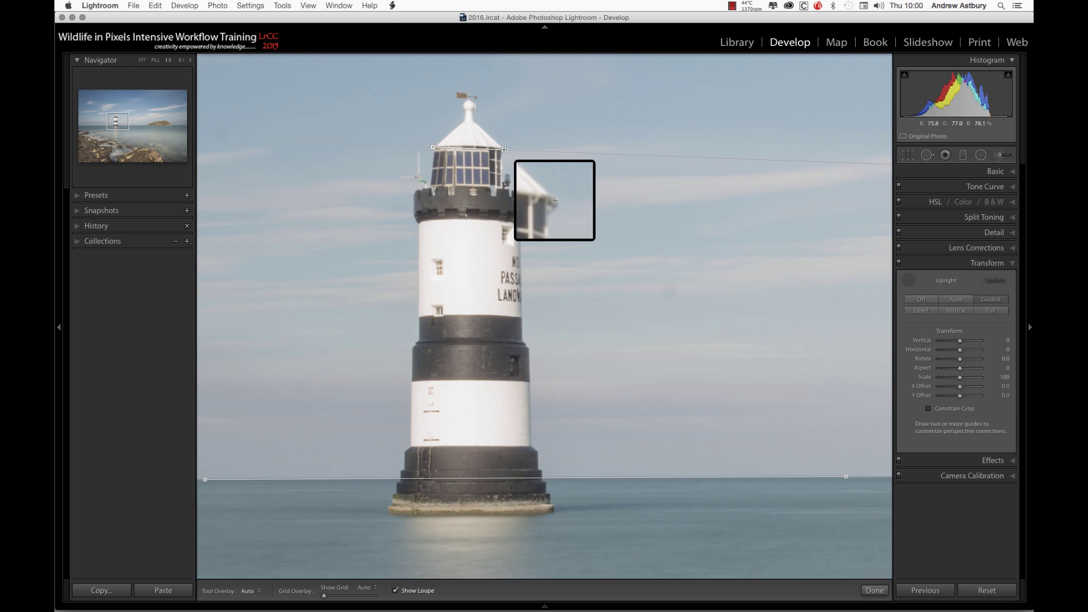
left_click_drag(503, 149, 501, 148)
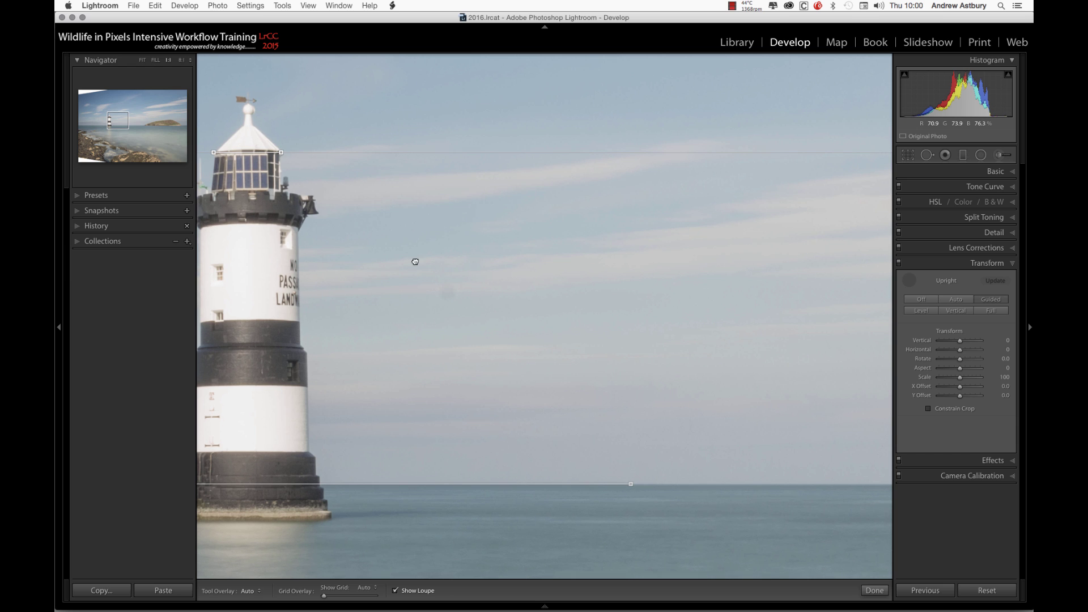
left_click_drag(427, 260, 636, 235)
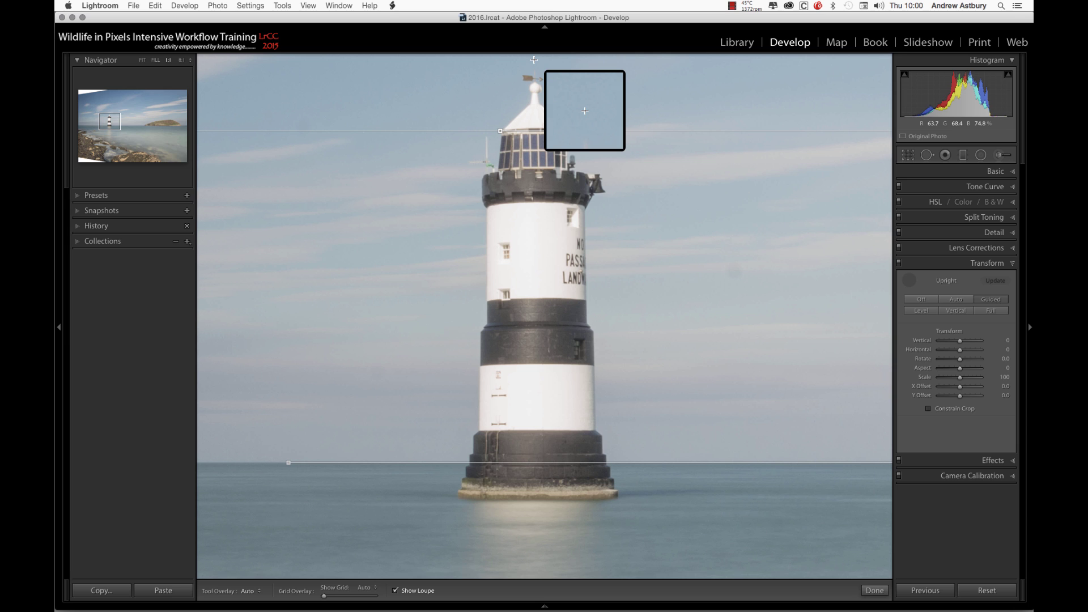
Step: Add a vertical guide down the lighthouse, finish Guided Upright, and show the History panel
left_click_drag(534, 60, 534, 513)
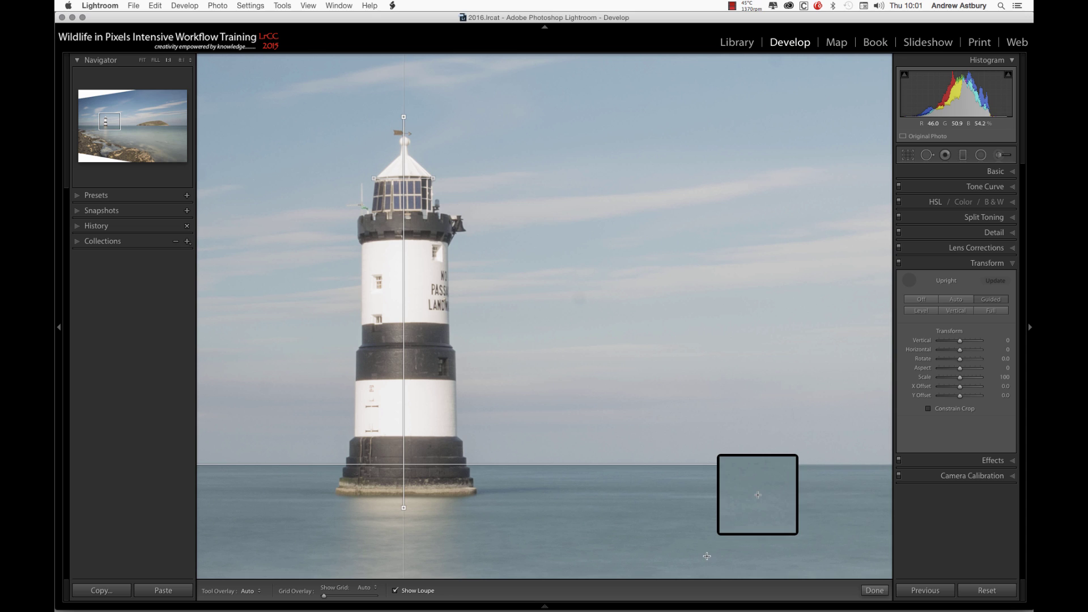
left_click(875, 591)
left_click(875, 591)
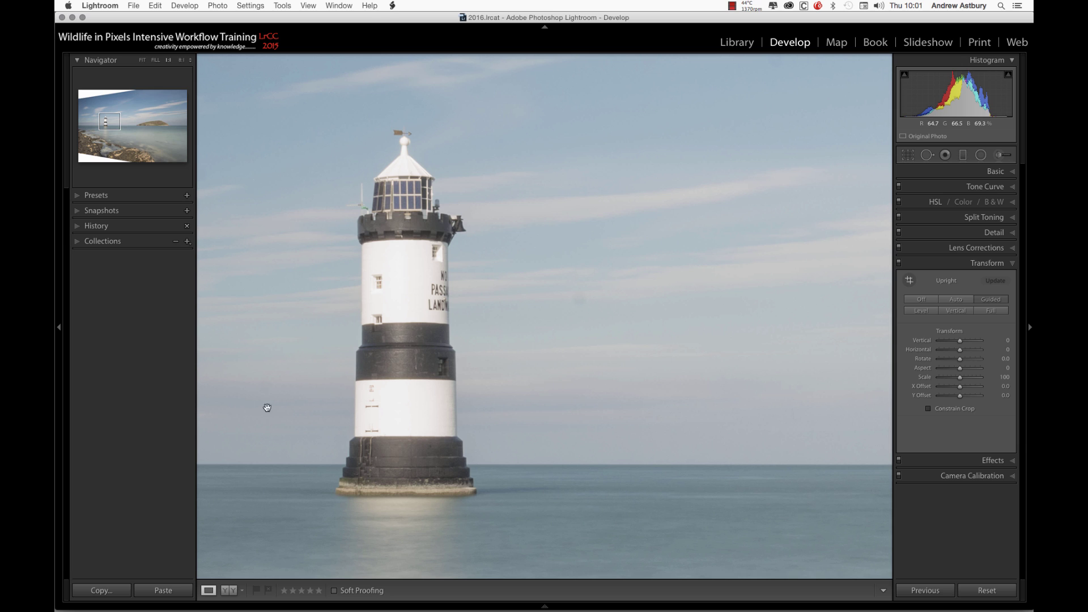
left_click(77, 227)
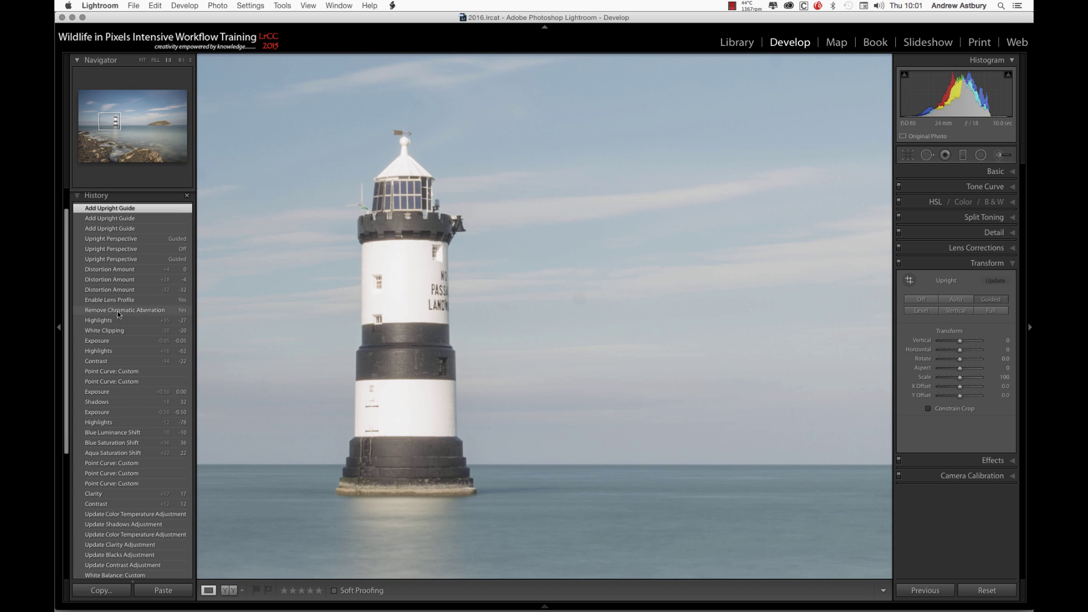
Step: Compare an earlier History step, return to the latest Add Upright Guide step, and fit the photo
left_click(115, 270)
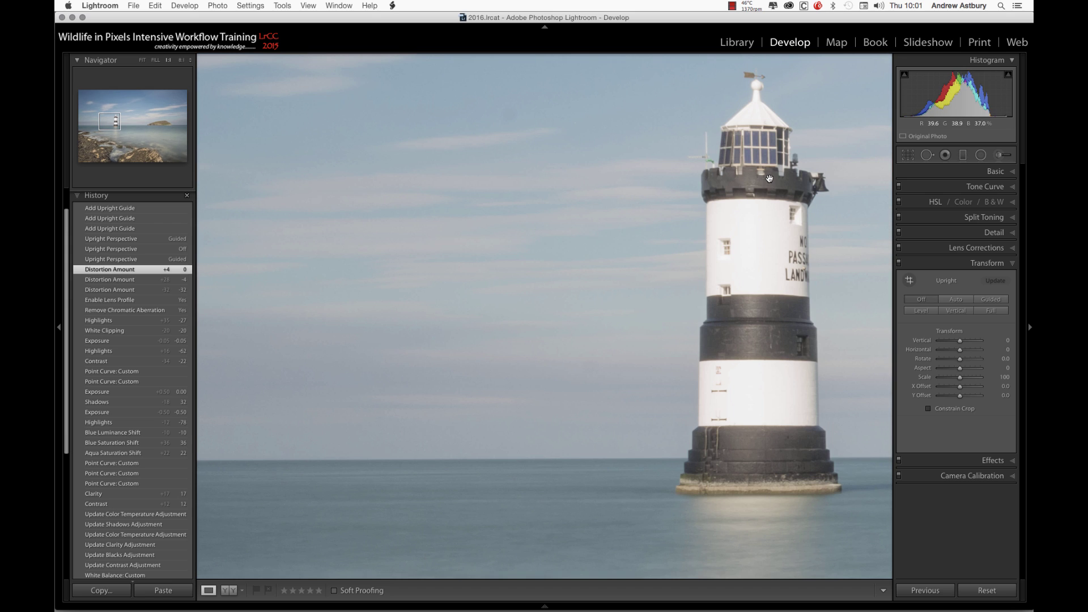
left_click(112, 210)
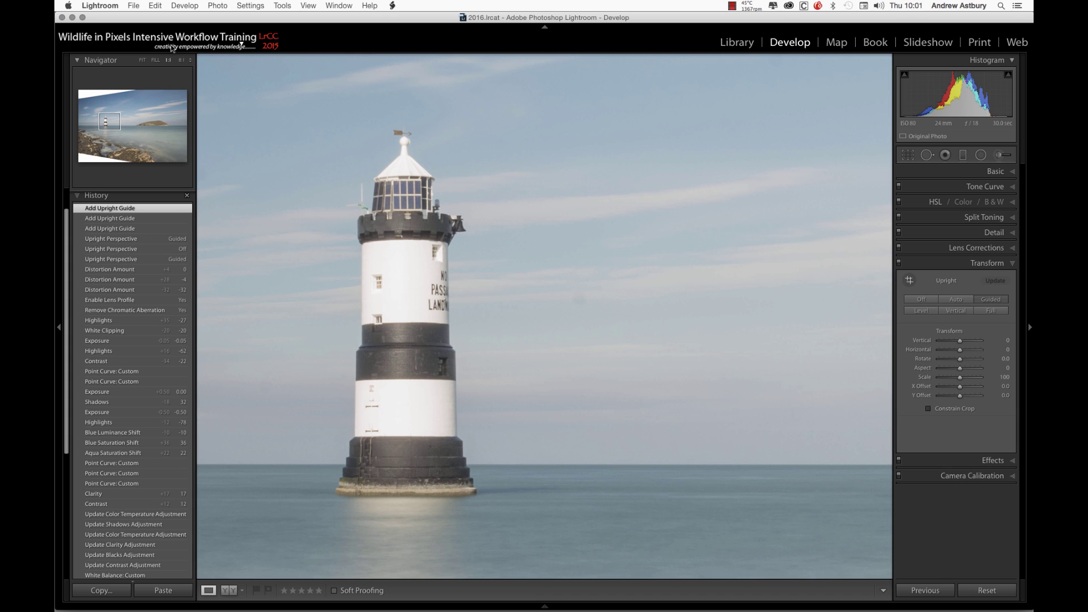
left_click(145, 60)
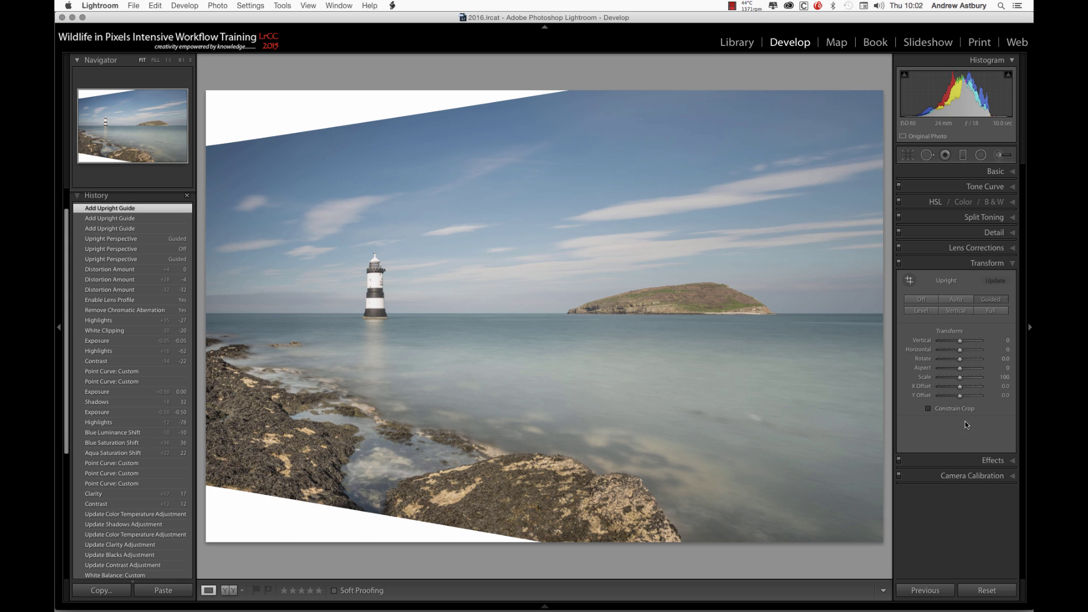
left_click(960, 387)
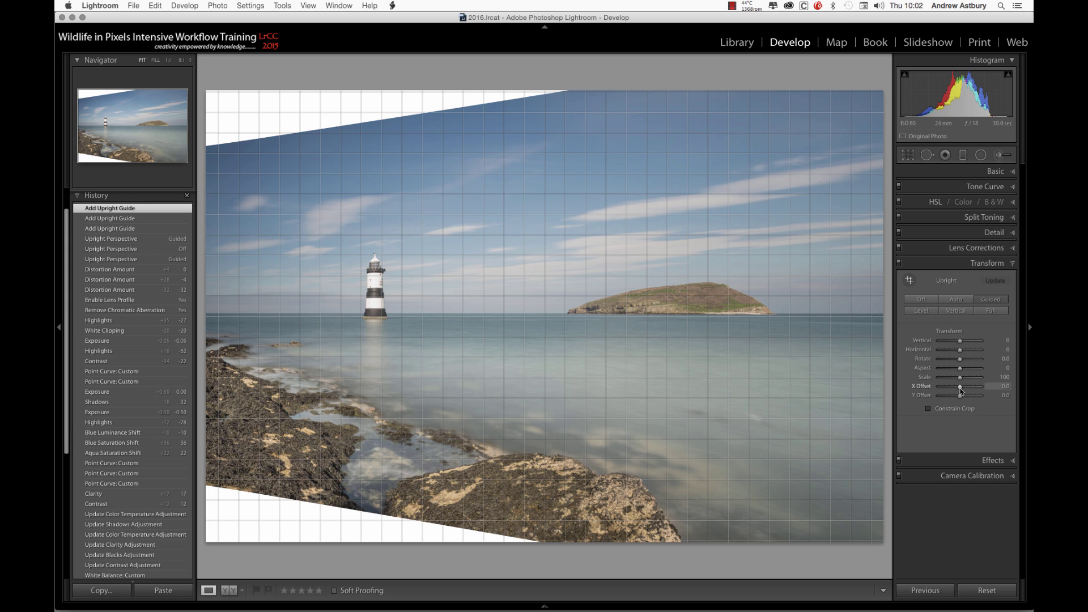
left_click_drag(960, 391, 951, 386)
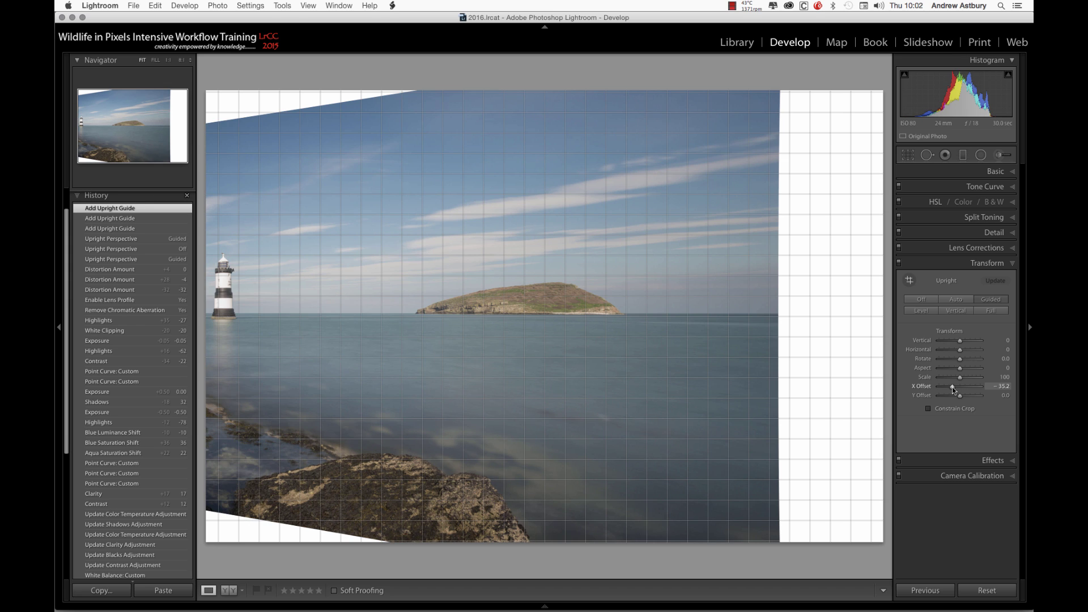
left_click_drag(957, 387, 955, 400)
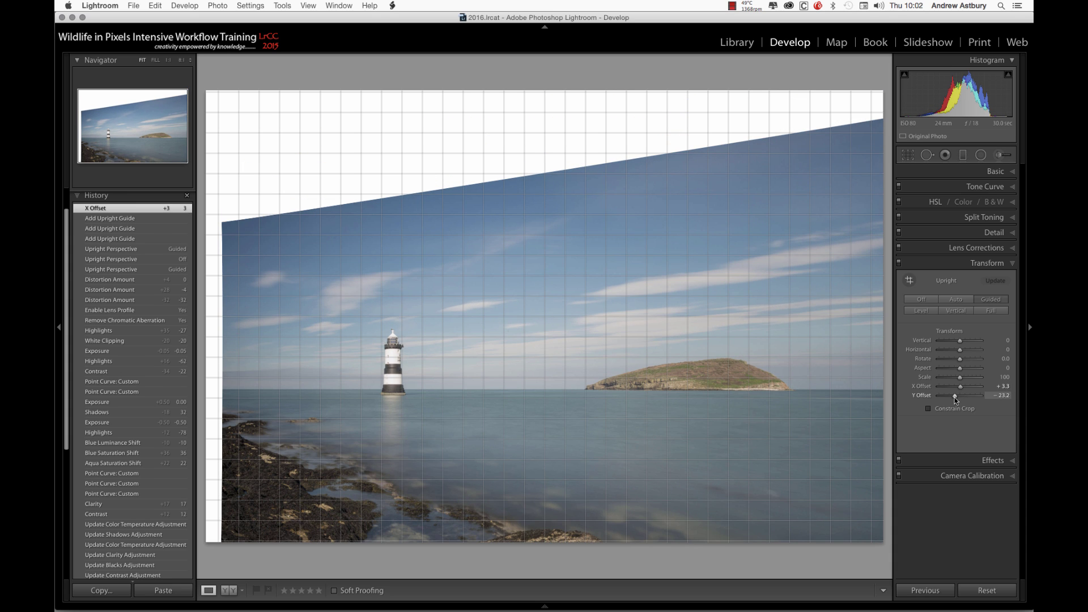
left_click(1000, 396)
type("0")
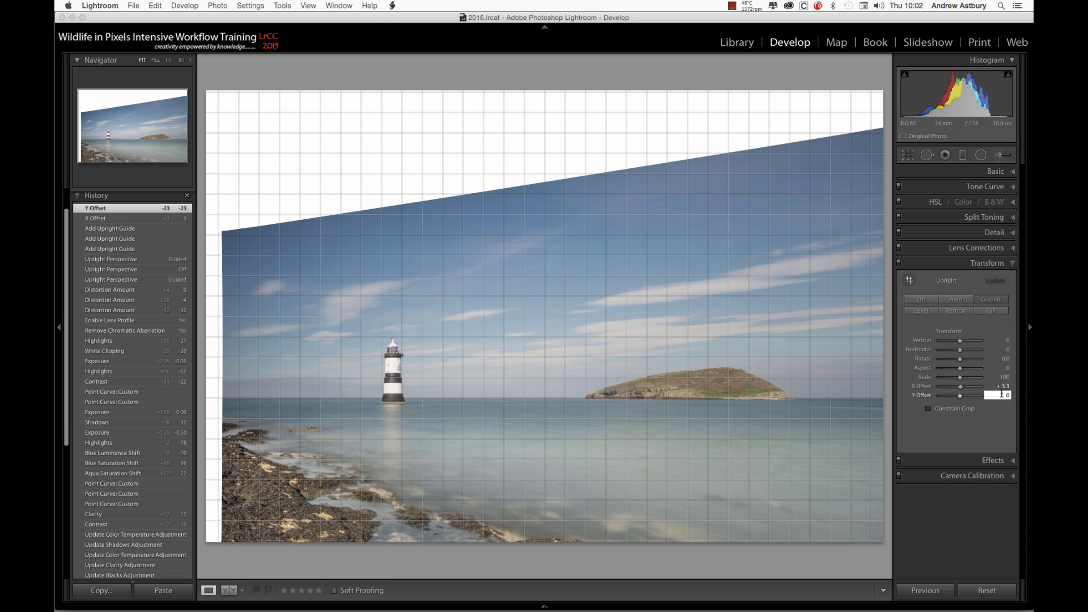
key("Return")
left_click(1003, 387)
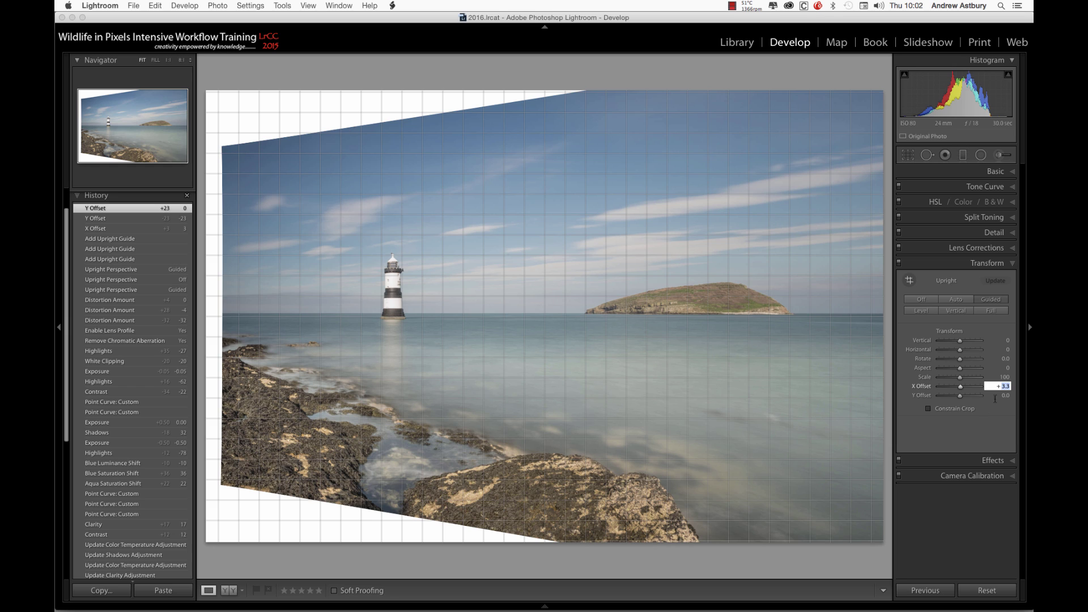
type("0")
key("Return")
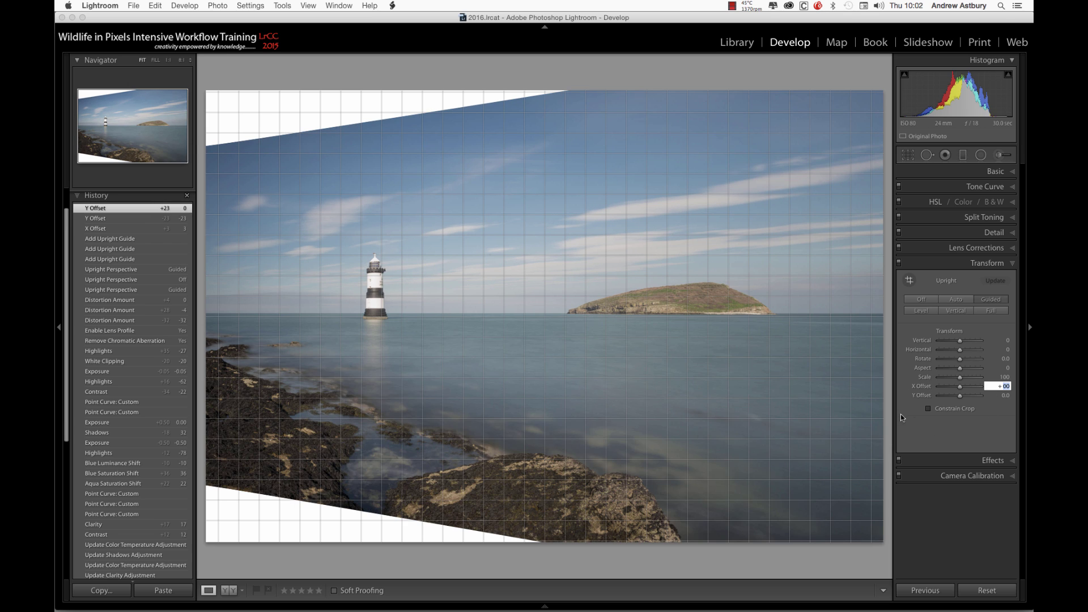
left_click(927, 409)
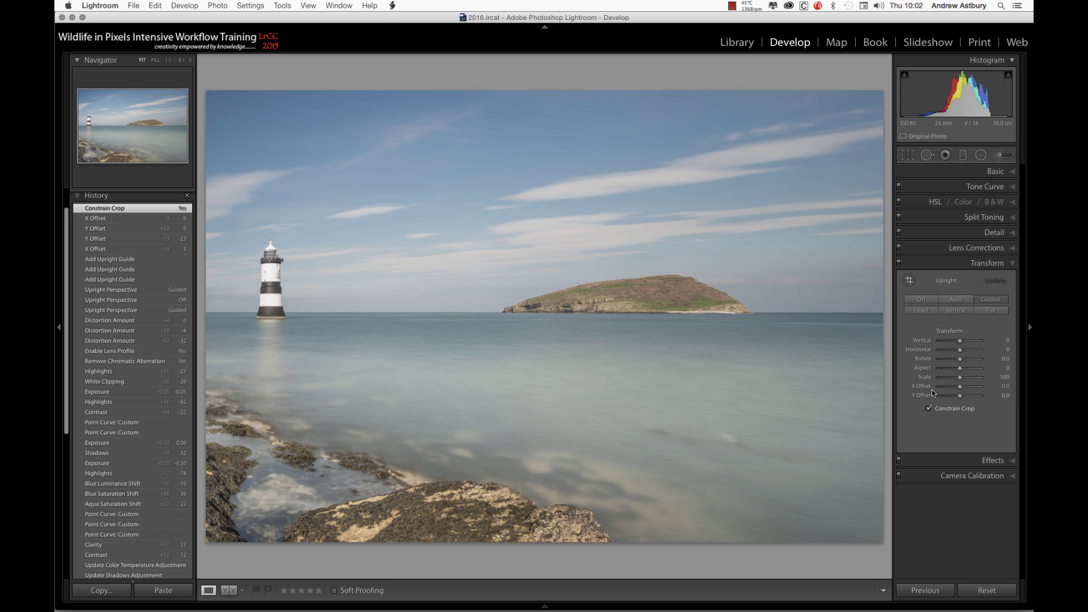
left_click_drag(961, 391, 968, 388)
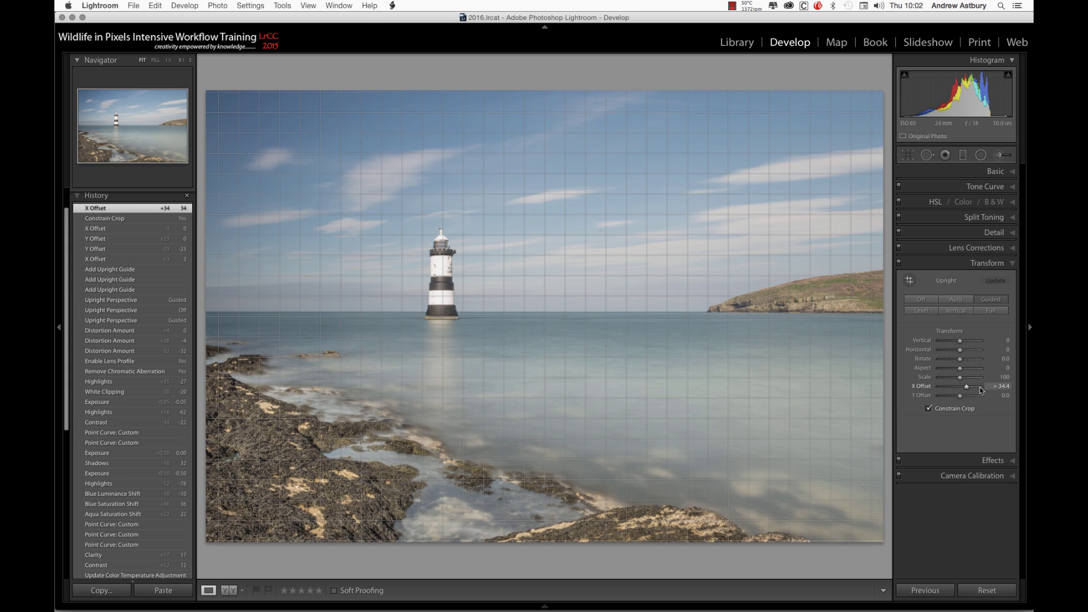
left_click(998, 385)
type("0")
key("Return")
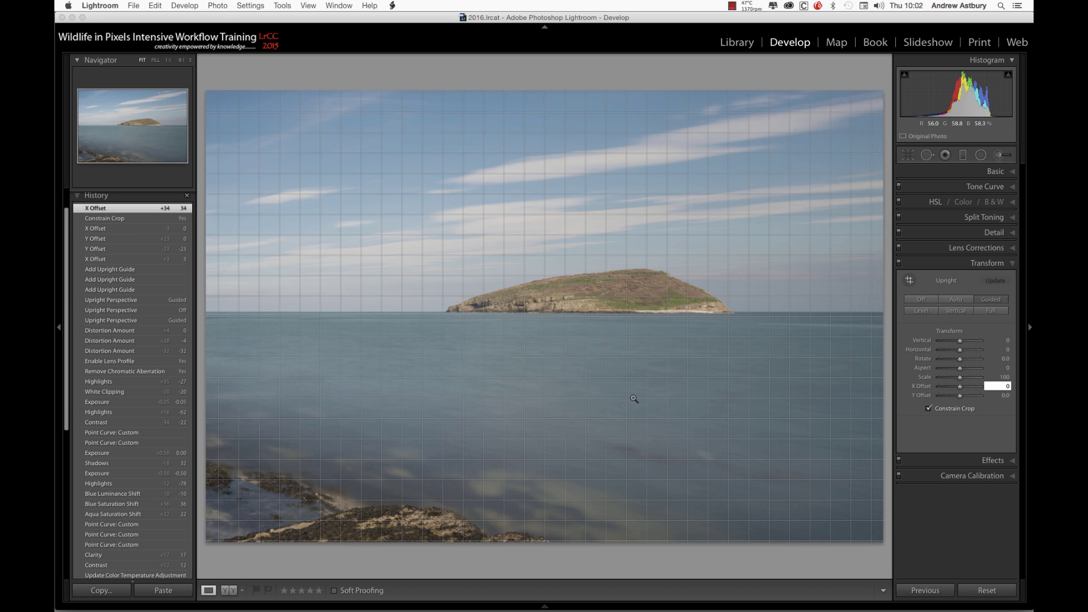
left_click(143, 59)
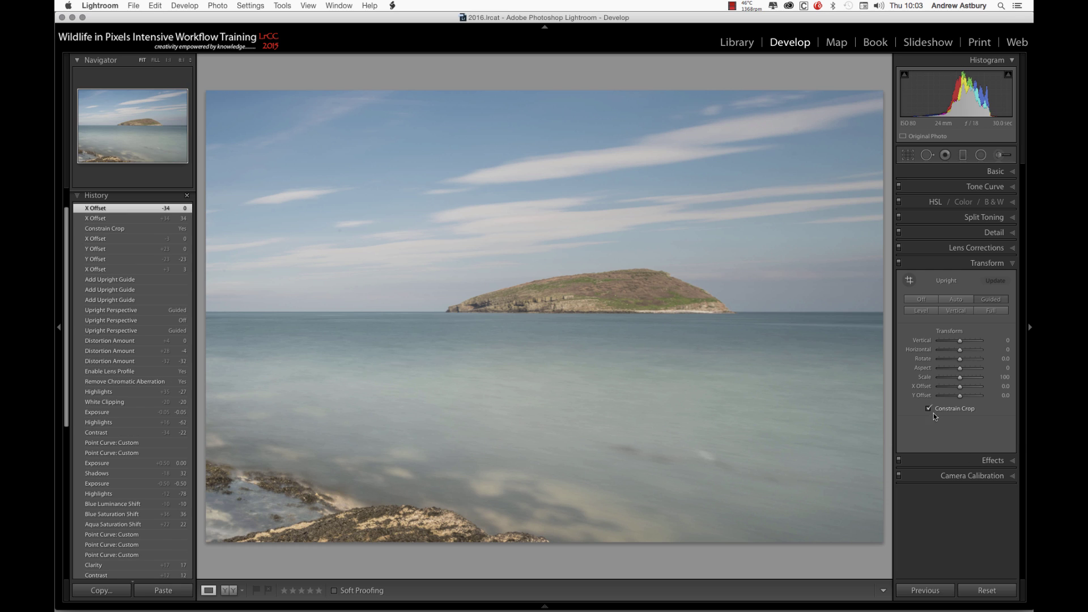
left_click(927, 409)
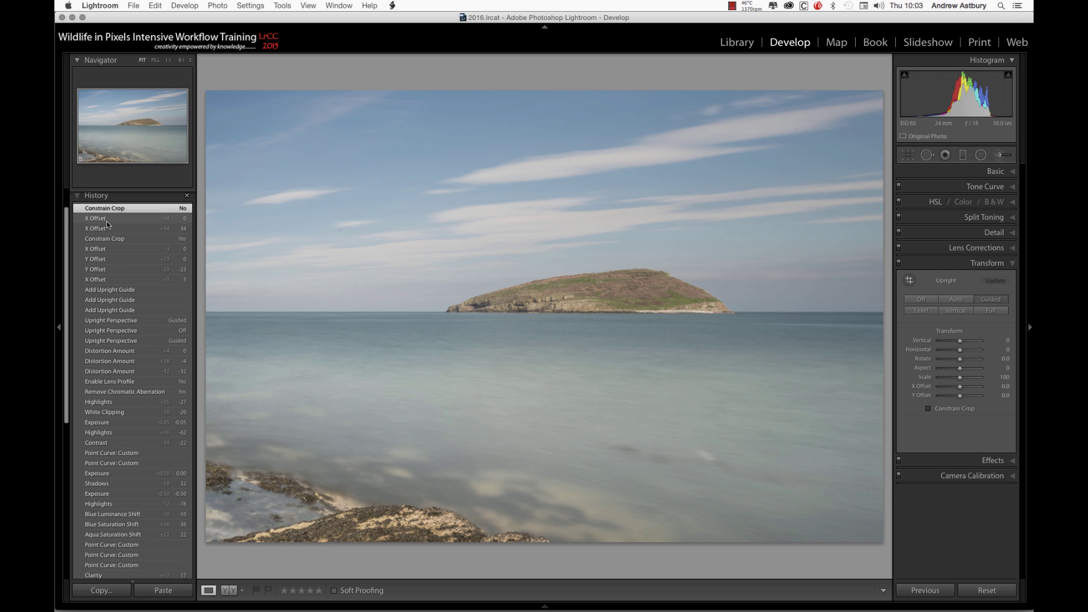
left_click(107, 290)
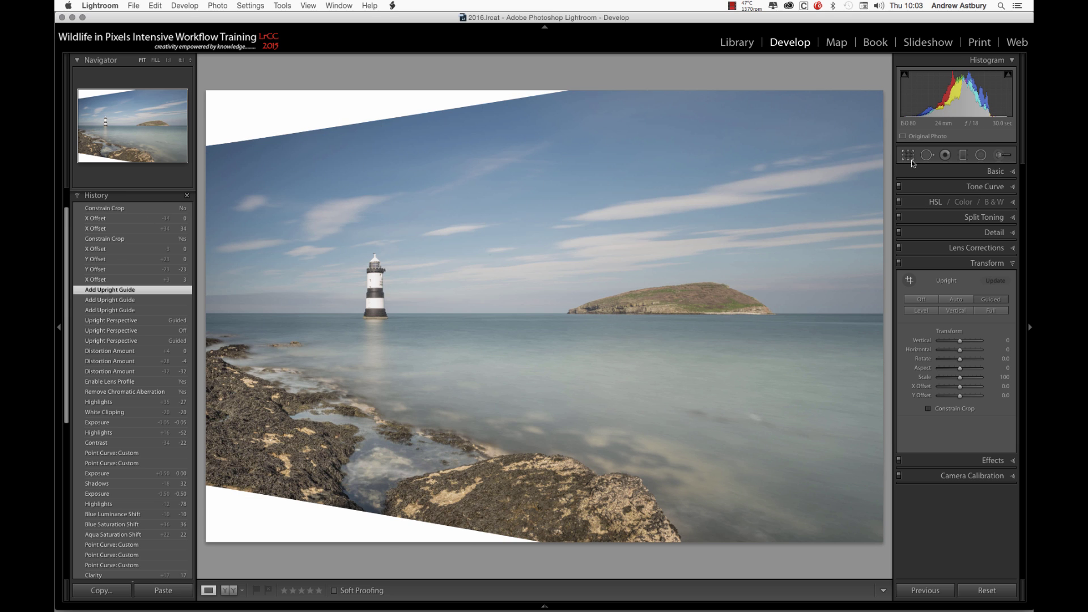
Step: Crop freely, pulling the top and bottom edges in past the white wedges, and apply
left_click(908, 156)
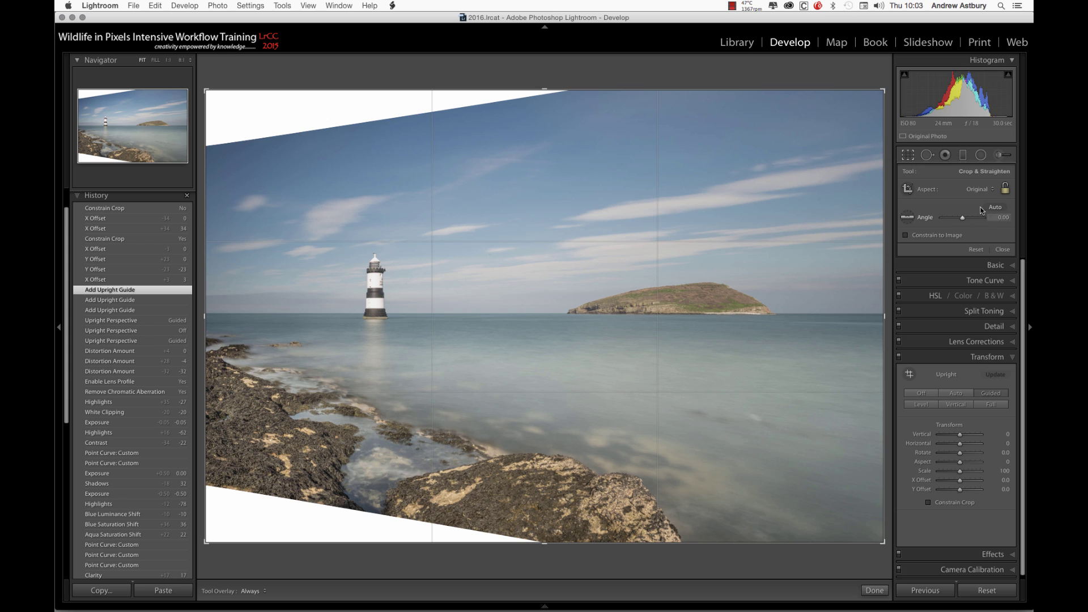
left_click(1005, 190)
left_click_drag(543, 90, 543, 116)
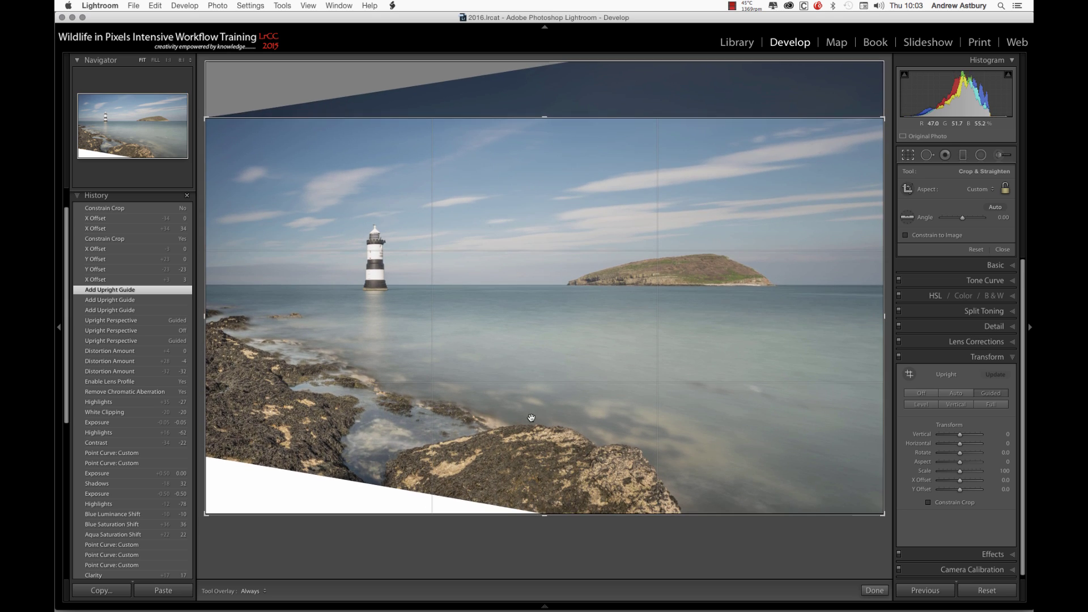
left_click_drag(545, 515, 547, 486)
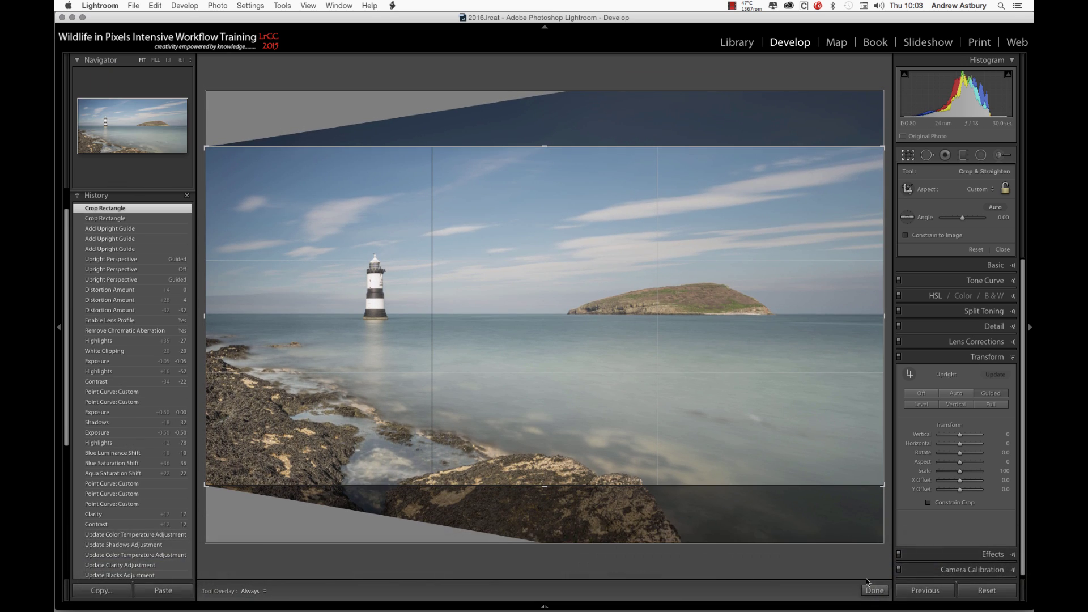
left_click(874, 591)
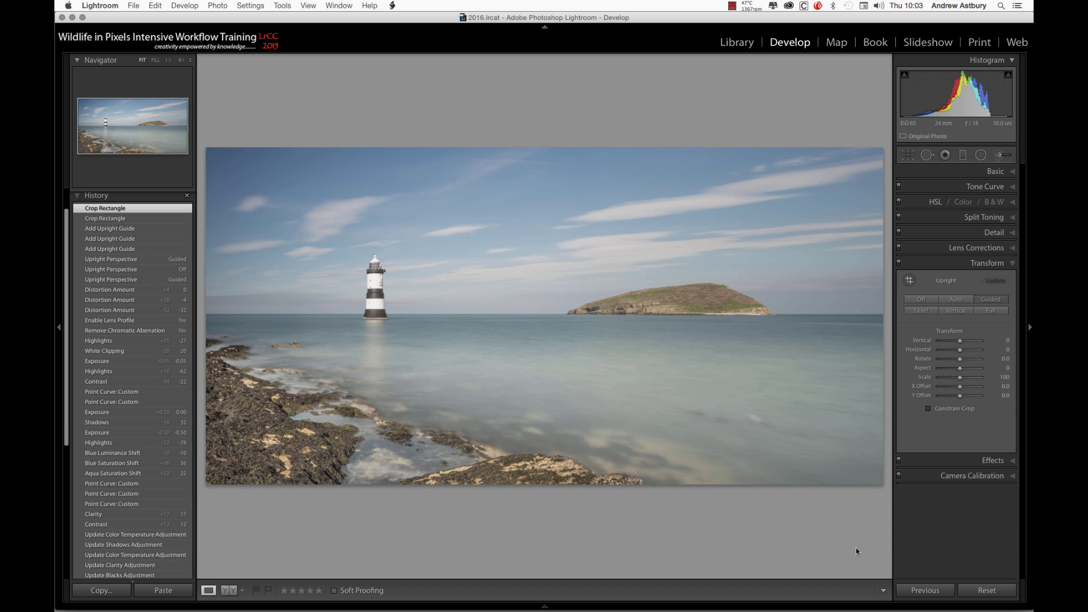